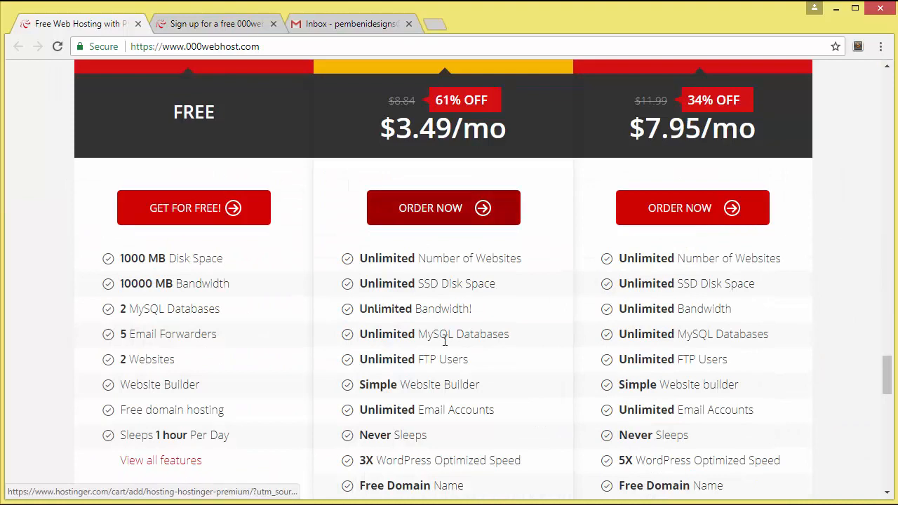
Review the hosting plans and submit the filled-in free sign-up form for the pembenidesign website.
scroll(445, 366, "down", 7)
scroll(357, 371, "up", 4)
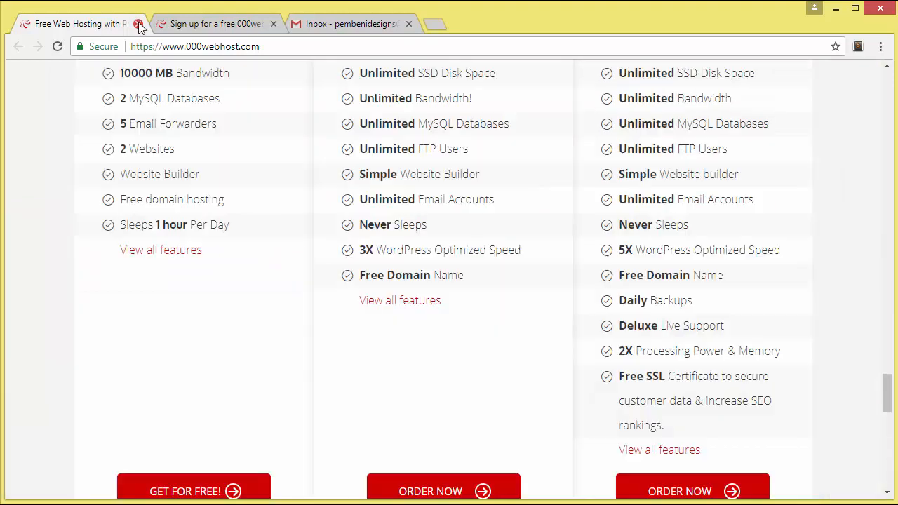
left_click(195, 23)
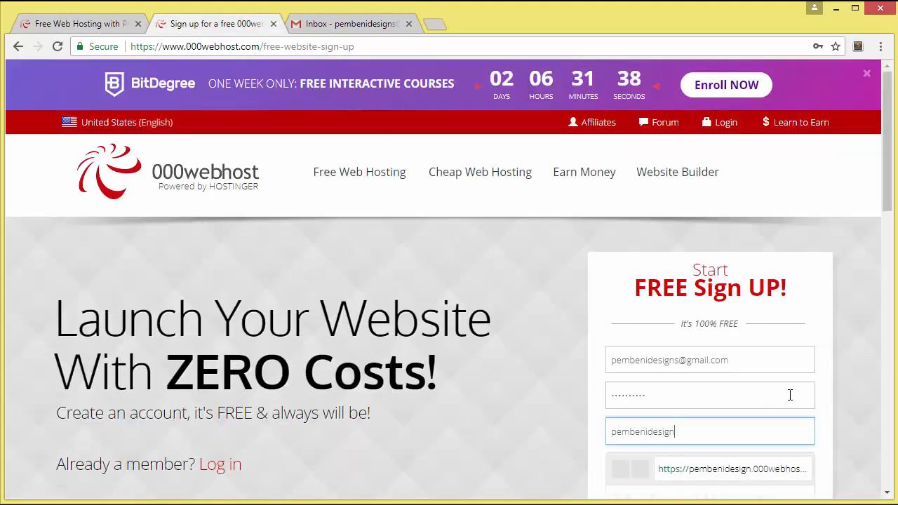
scroll(790, 397, "down", 3)
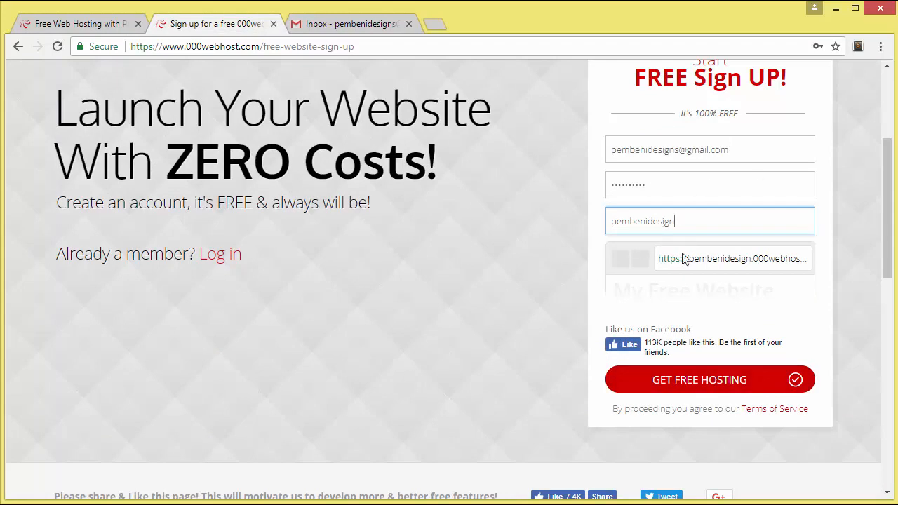
left_click(708, 389)
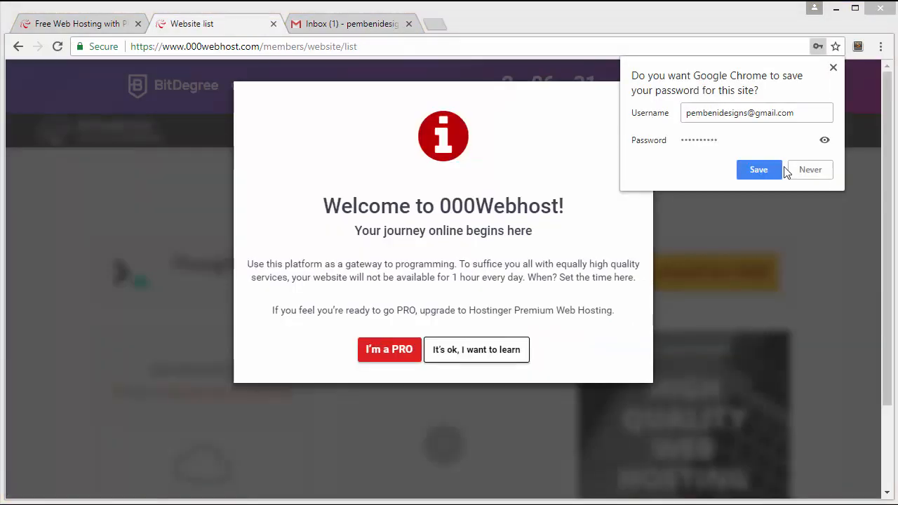
Save the account password in the browser and dismiss the welcome message together with the upgrade plan comparison.
left_click(765, 169)
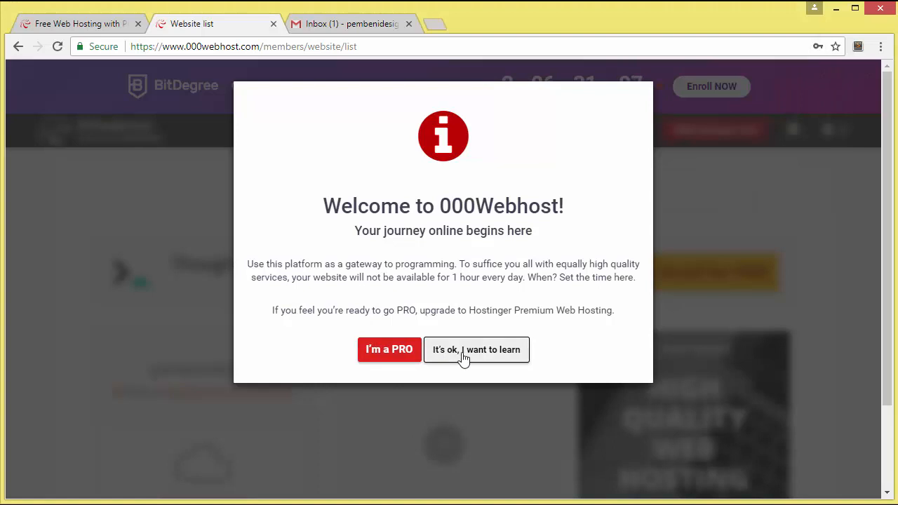
left_click(388, 351)
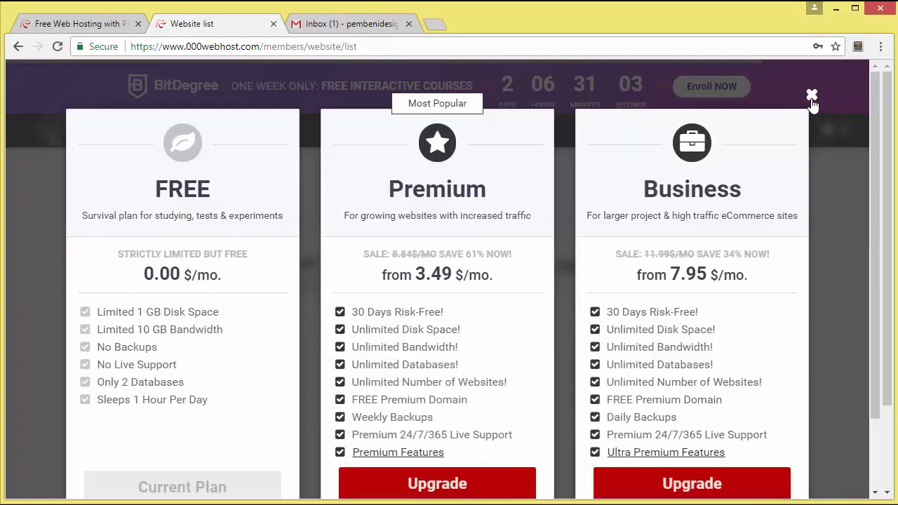
left_click(811, 94)
Switch to Gmail, open the 000webhost registration message and verify the account's email address.
left_click(350, 24)
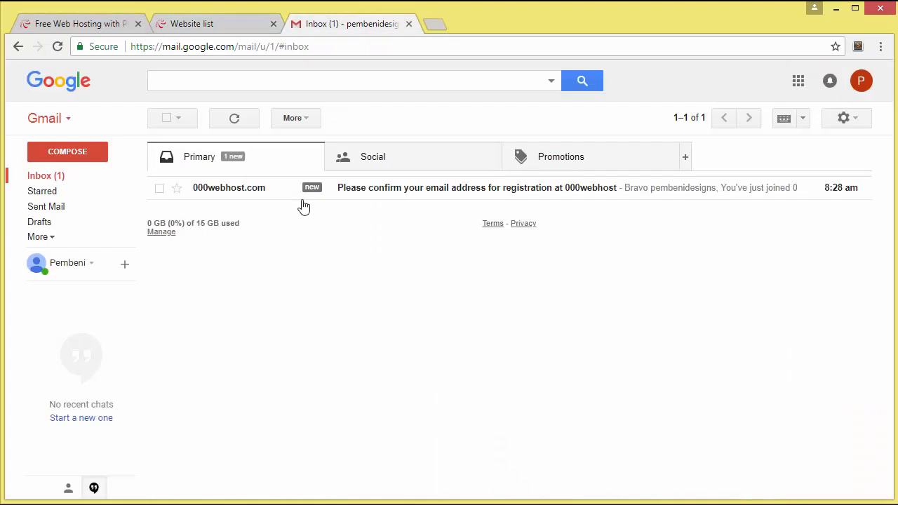
left_click(382, 188)
scroll(575, 344, "down", 2)
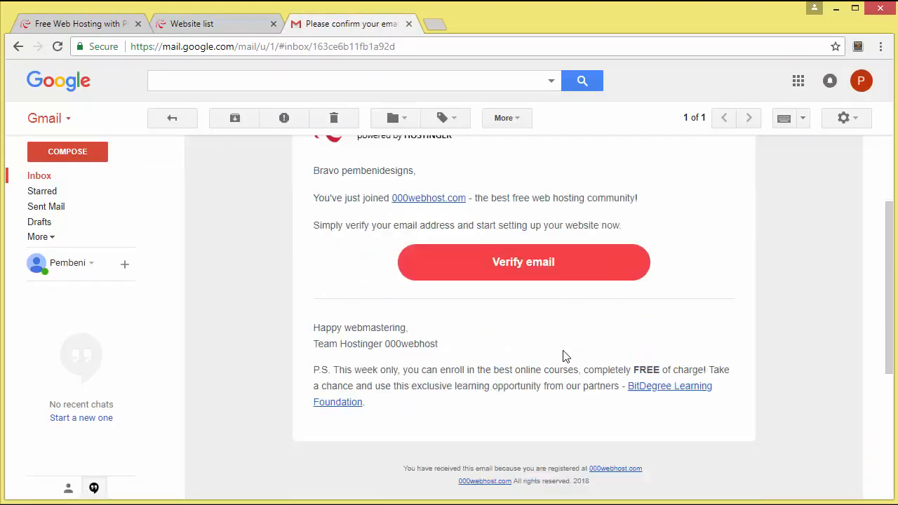
left_click(515, 275)
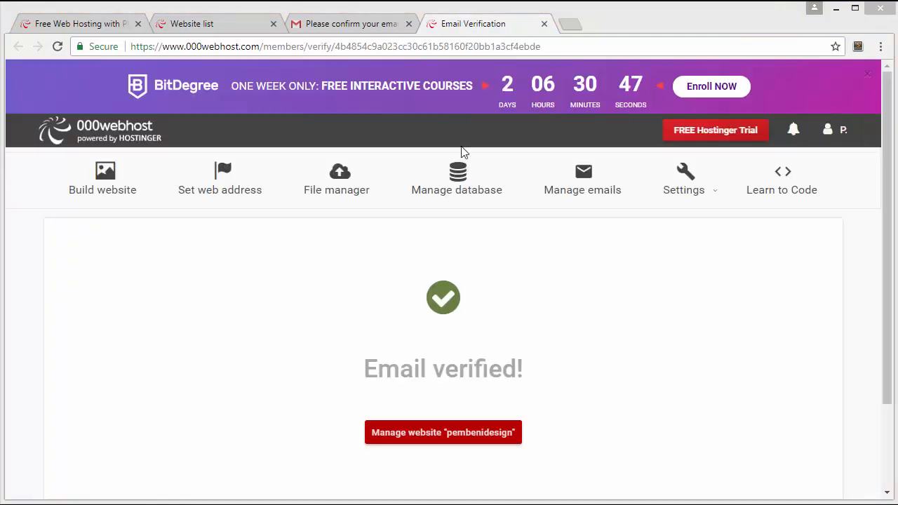
Open the management page of the pembenidesign website and start the Build WordPress Website setup.
left_click(455, 432)
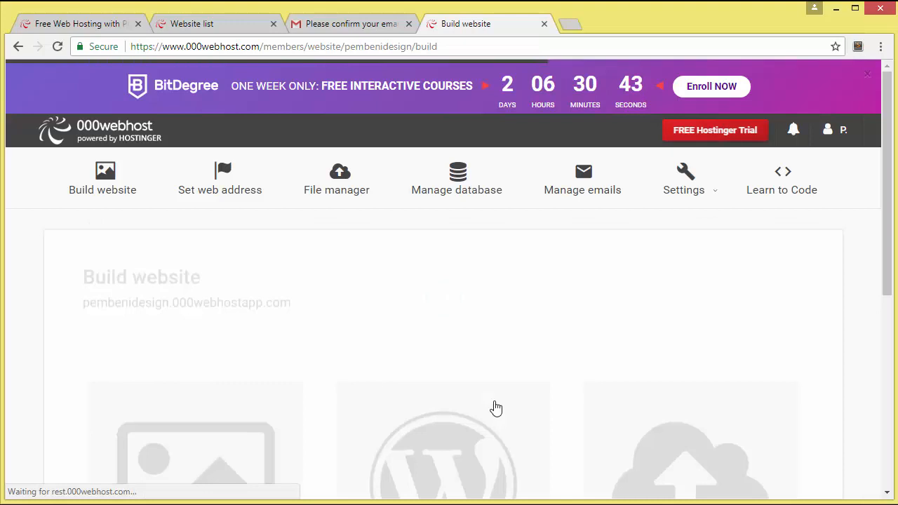
scroll(460, 307, "down", 2)
scroll(457, 387, "down", 1)
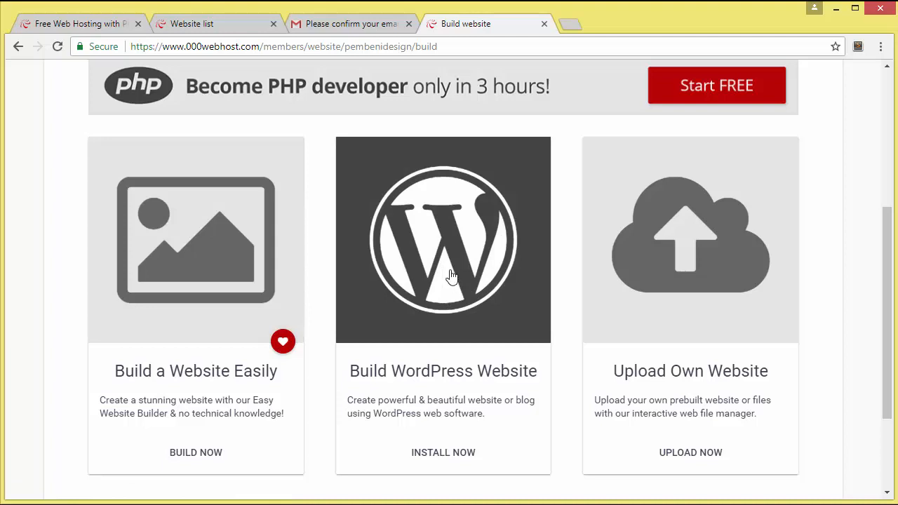
left_click(454, 396)
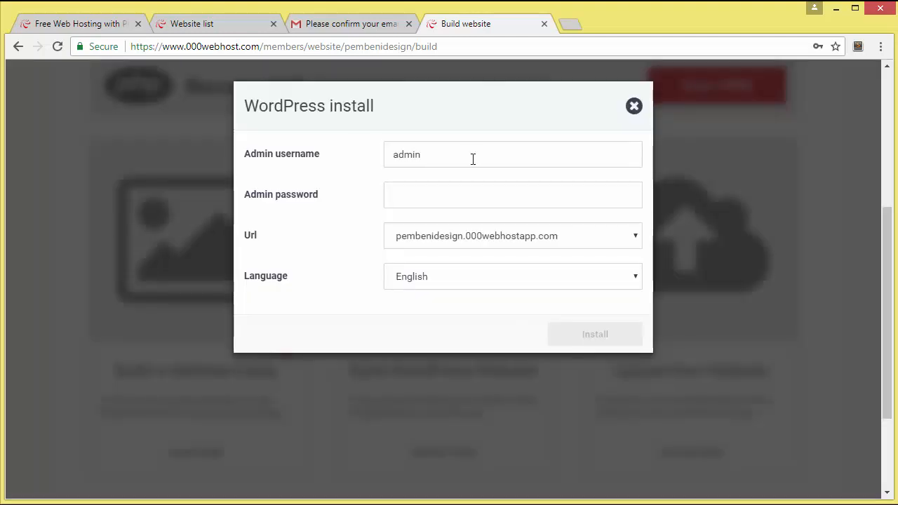
Keep admin as the WordPress admin username and enter the admin password.
double_click(472, 159)
left_click(428, 157)
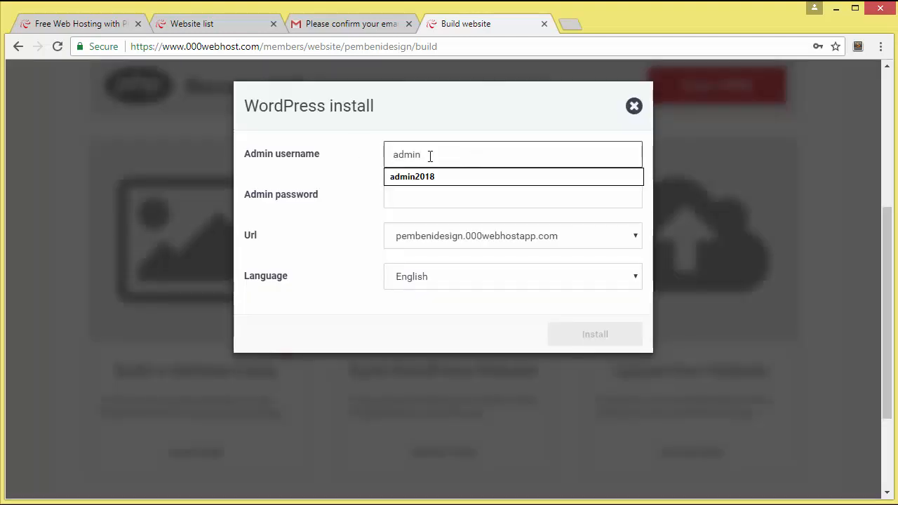
left_click(435, 203)
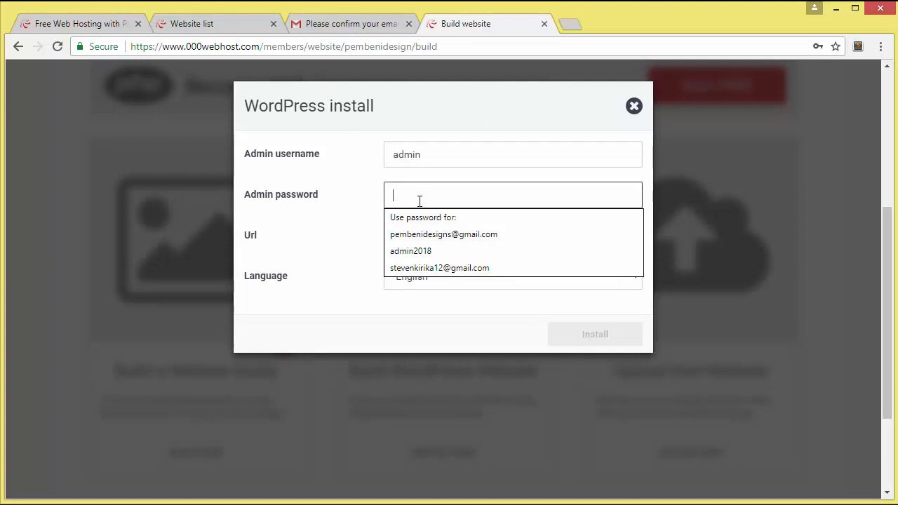
type("a")
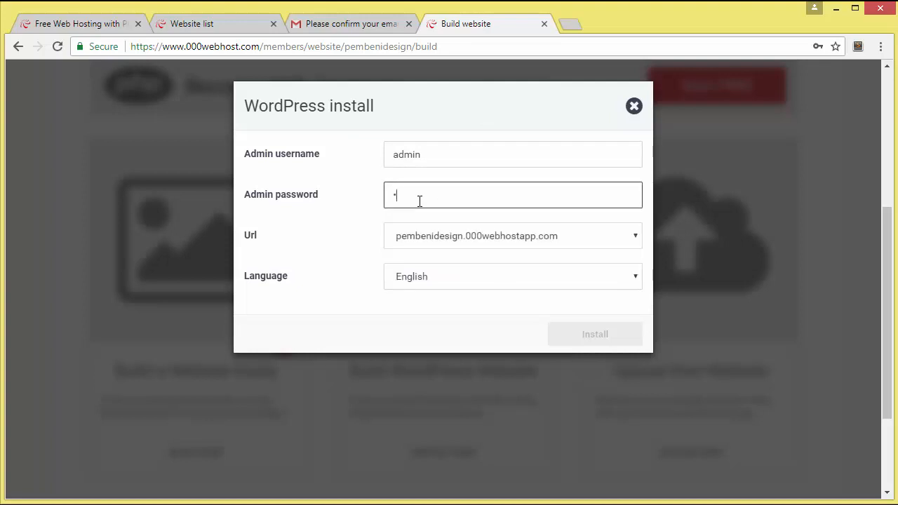
key("BackSpace")
type("•••••••••")
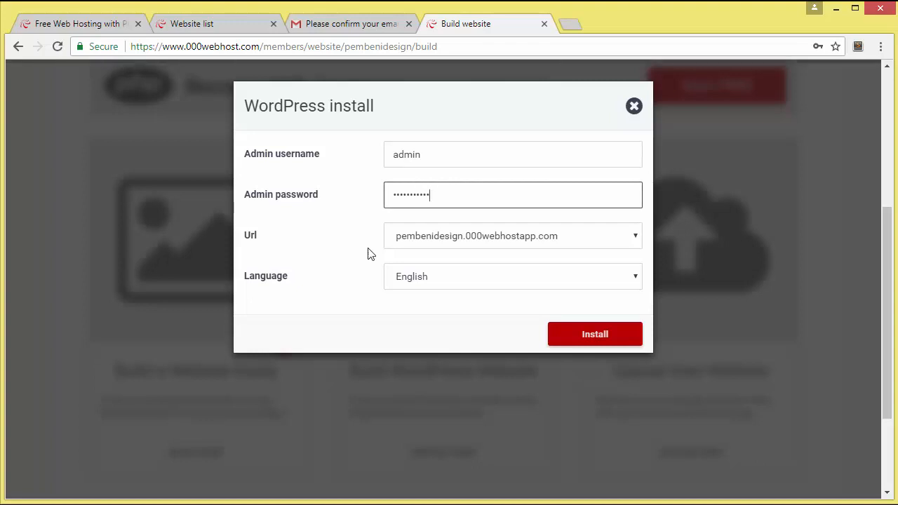
left_click(316, 241)
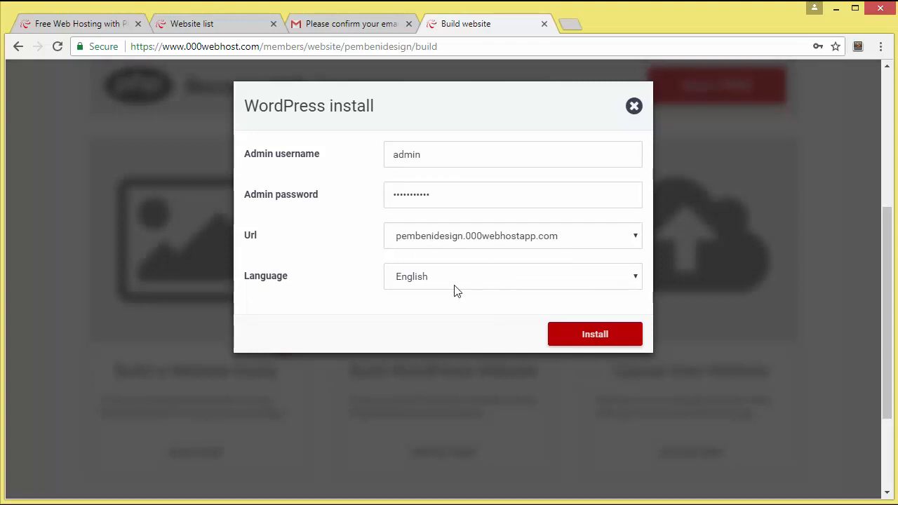
Install WordPress without saving its password in the browser, and go to its configuration page.
left_click(603, 342)
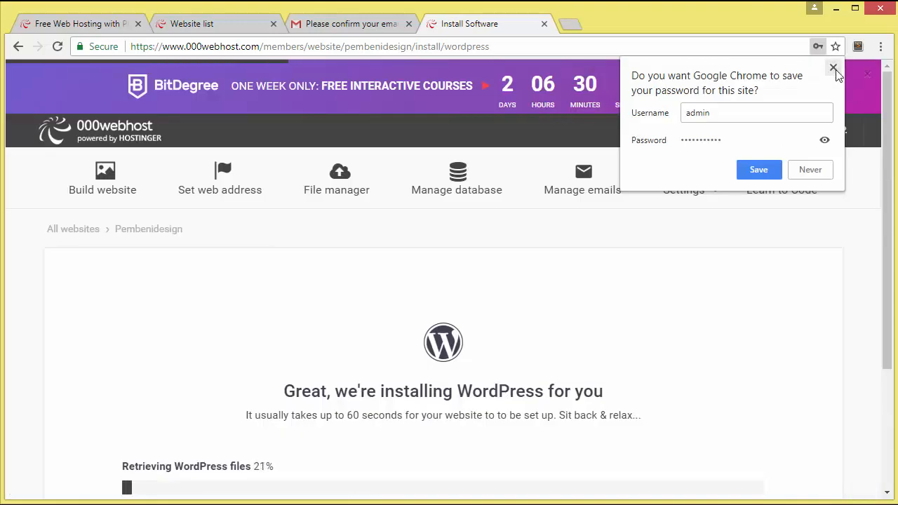
left_click(832, 67)
scroll(659, 312, "down", 2)
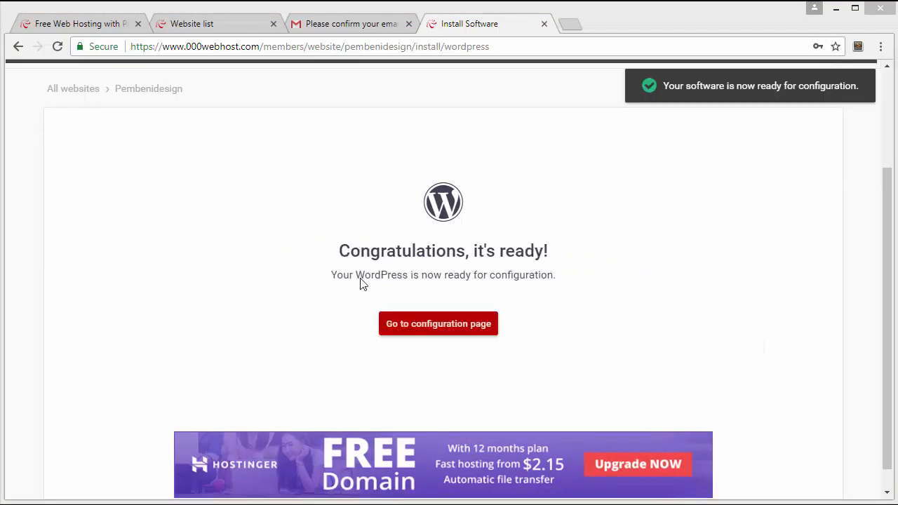
left_click(437, 324)
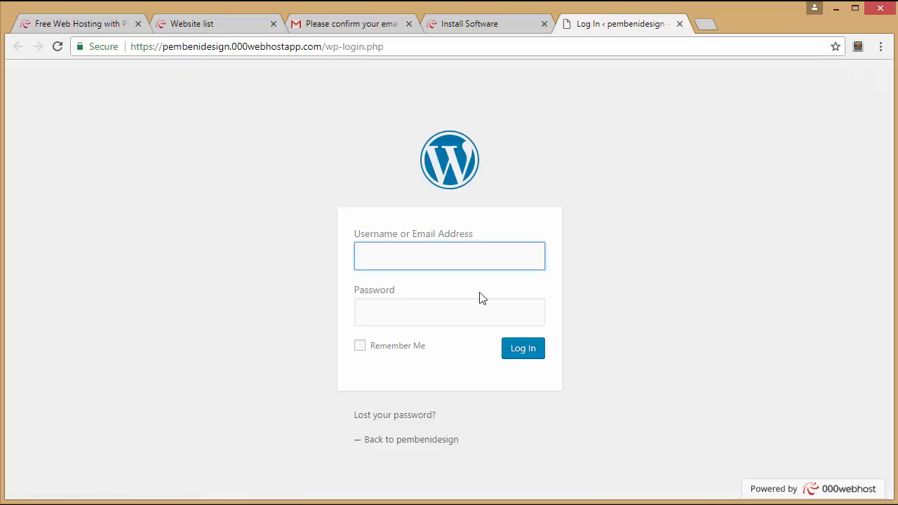
Log in to WordPress with the username admin and the account password.
type("admin")
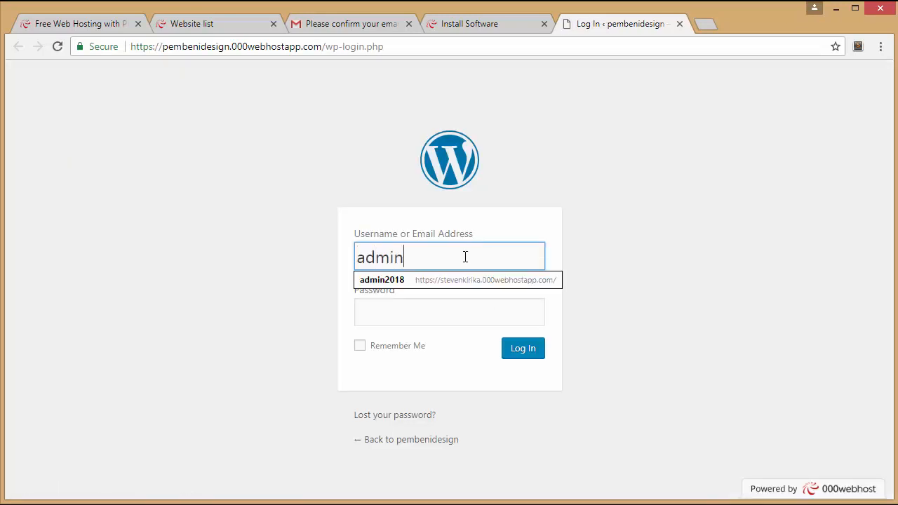
key("Tab")
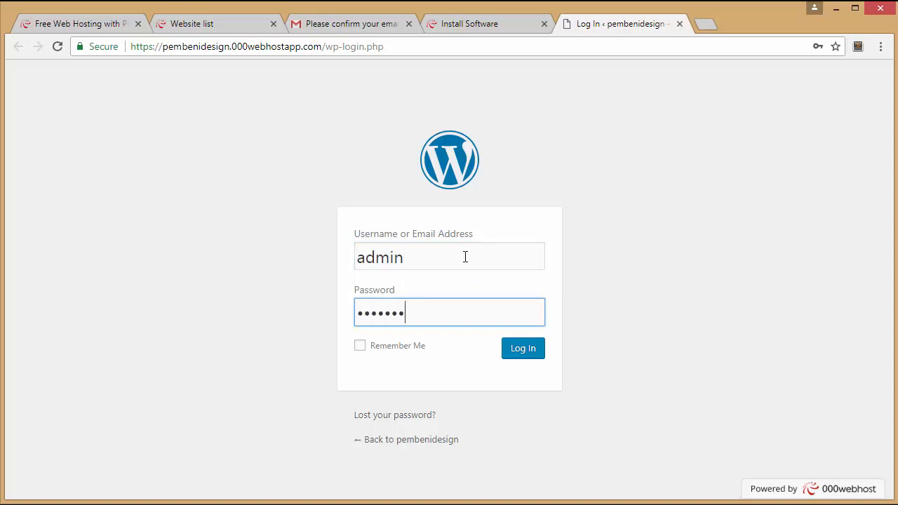
key("Return")
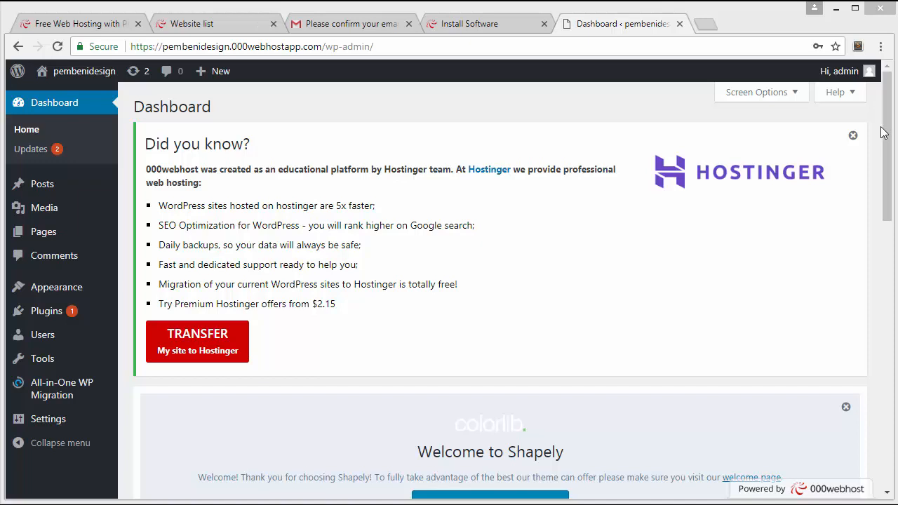
Open the pembenidesign site from the WordPress dashboard in a new browser tab.
mouse_move(885, 135)
left_mouse_down()
mouse_move(884, 397)
mouse_move(884, 134)
left_mouse_up()
right_click(64, 73)
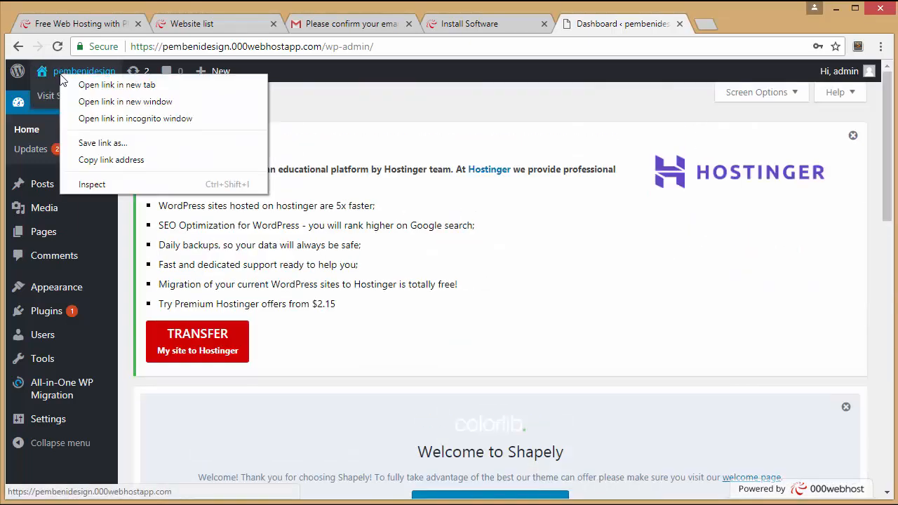
left_click(81, 85)
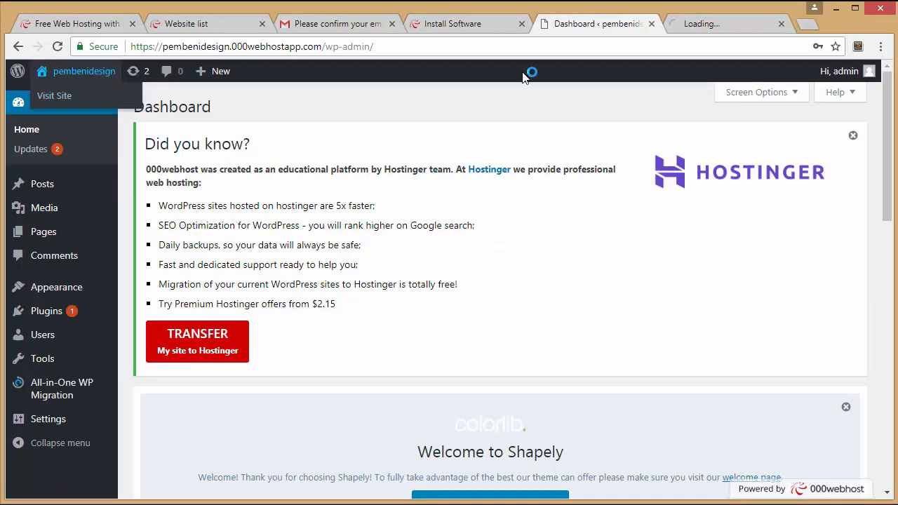
Close the WordPress installation, Gmail and 000webhost pages, keeping only the dashboard and the new site open.
left_click(521, 23)
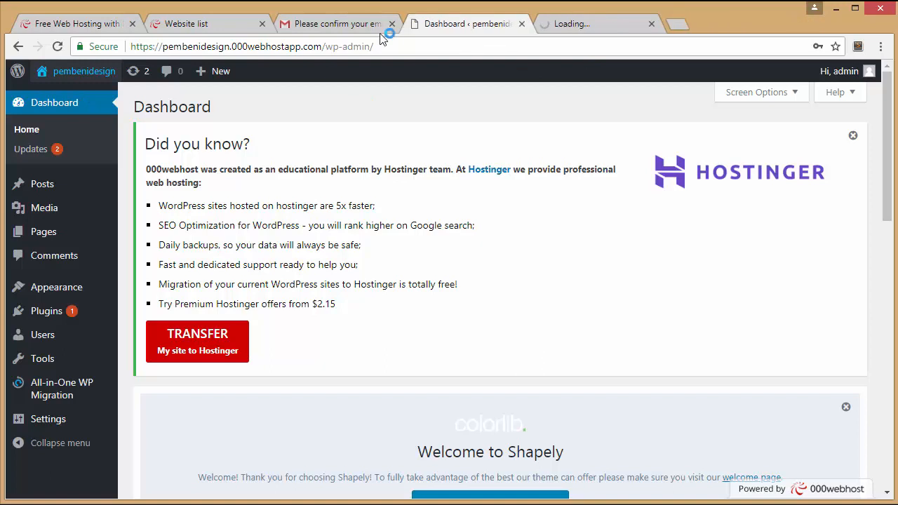
middle_click(342, 24)
left_click(262, 24)
left_click(131, 23)
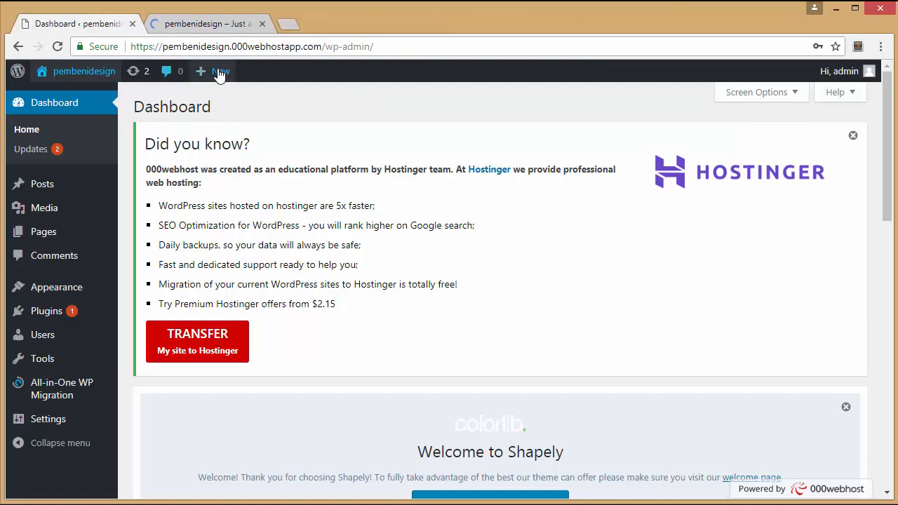
Examine the live site's blog page from header to footer and compare it with the WordPress dashboard.
left_click(193, 25)
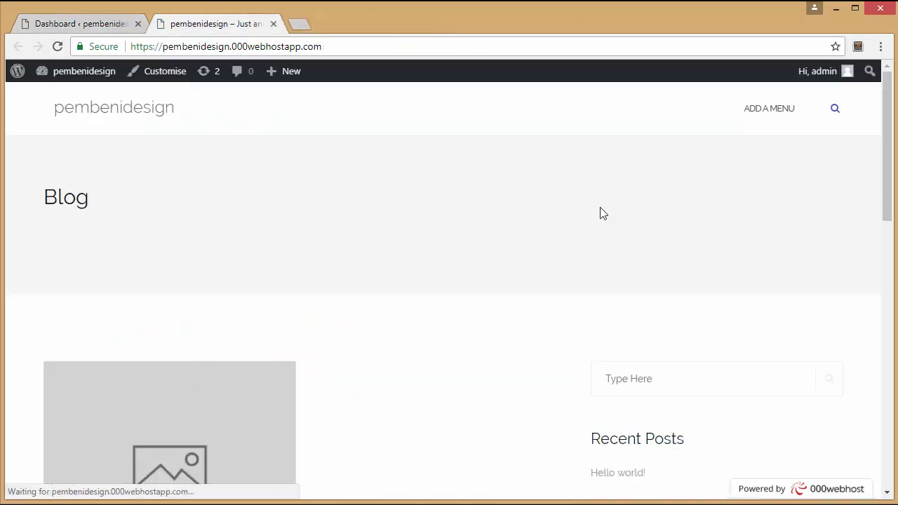
scroll(601, 213, "down", 10)
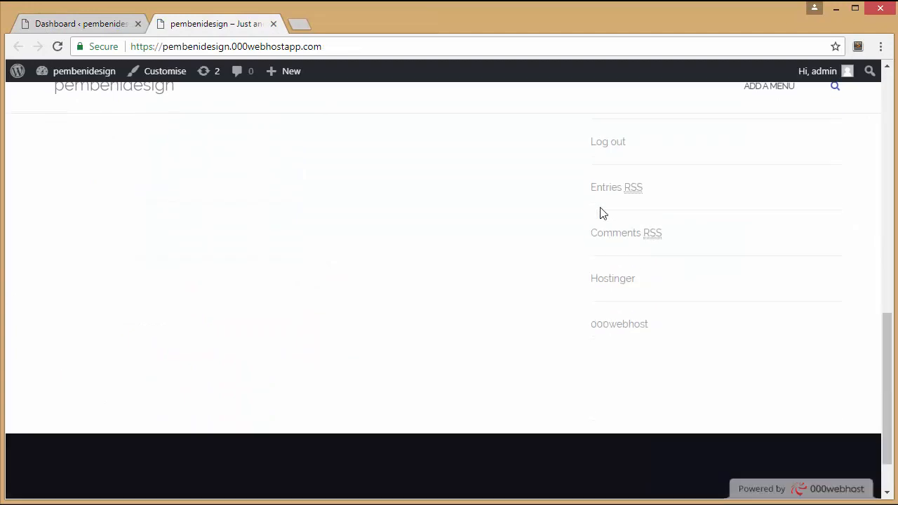
scroll(602, 213, "up", 15)
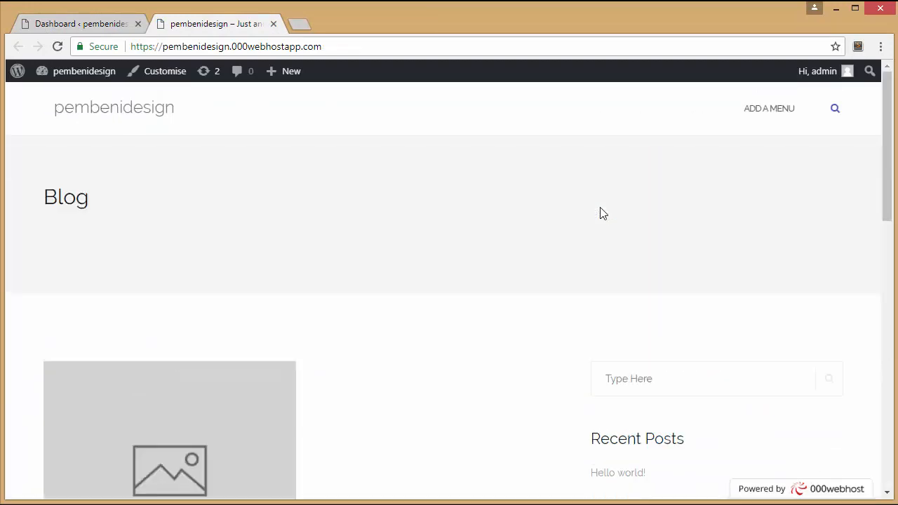
mouse_move(86, 85)
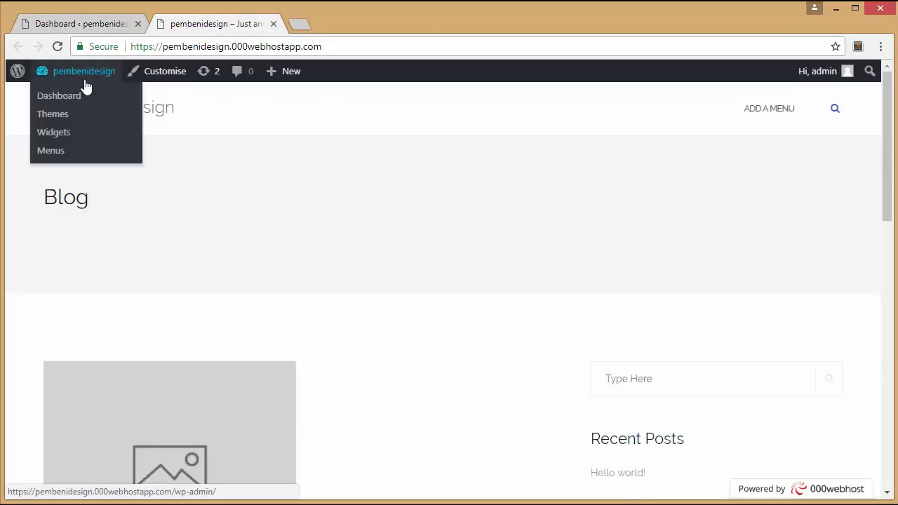
left_click(64, 27)
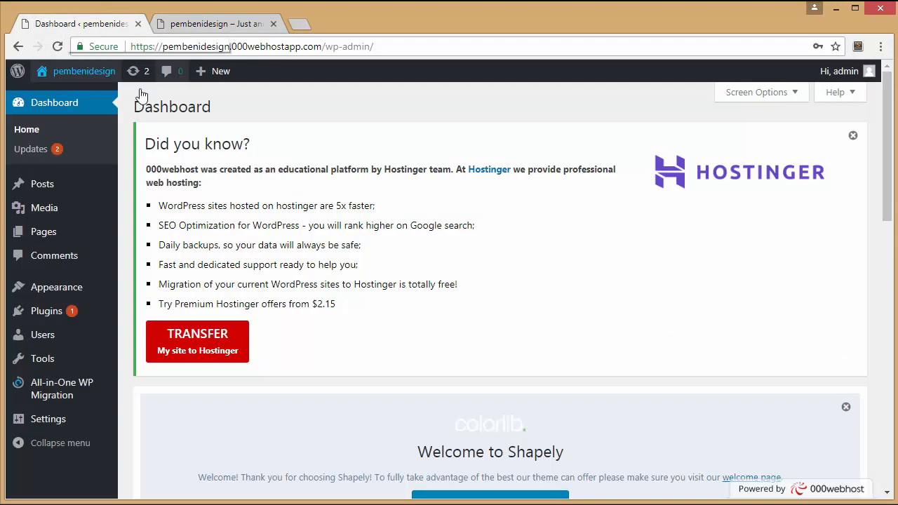
mouse_move(61, 316)
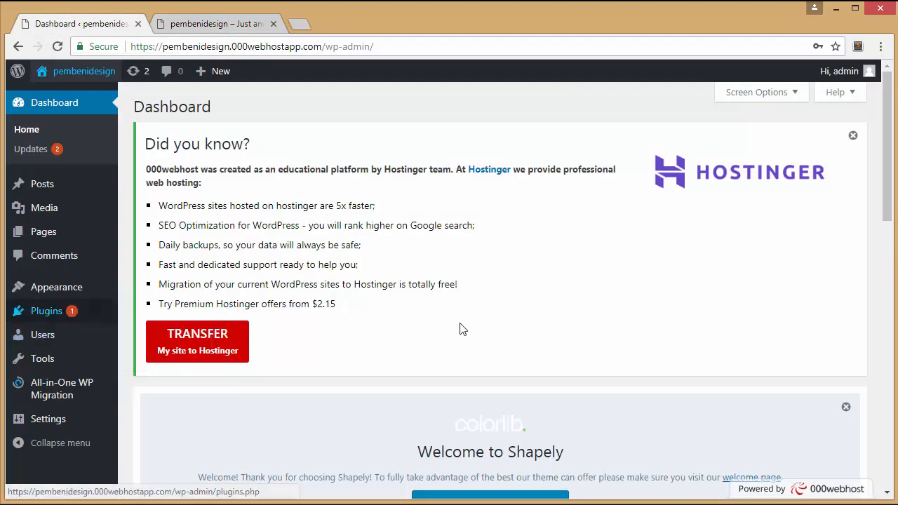
left_click(231, 24)
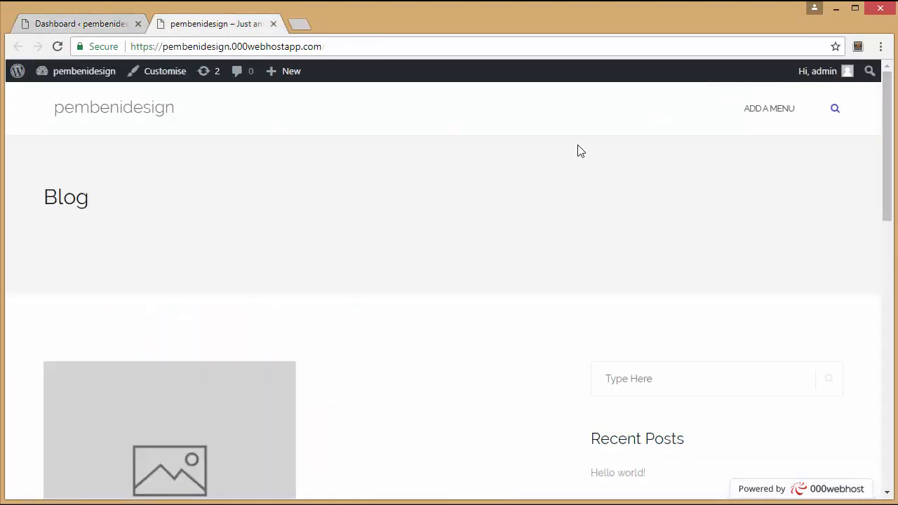
left_click(887, 235)
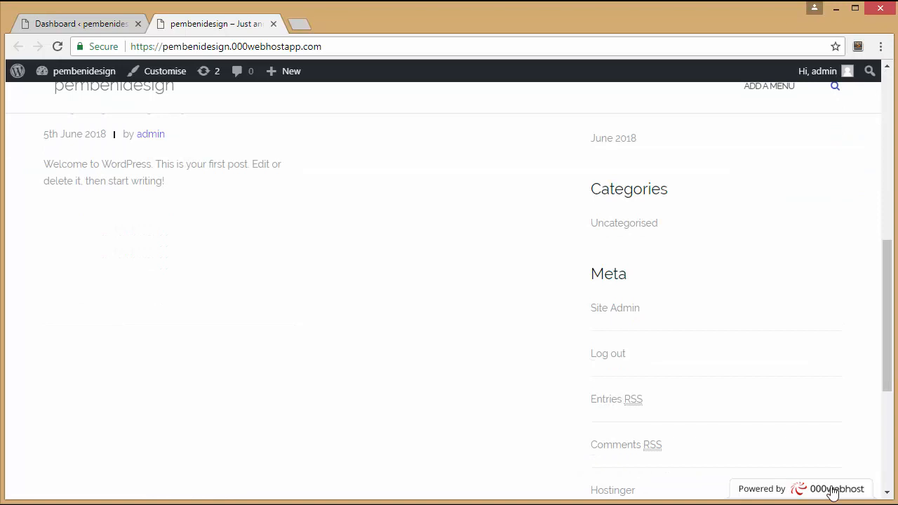
Return to the WordPress dashboard, open the installed themes page and dismiss the Hostinger notice there.
left_click_drag(888, 360, 889, 182)
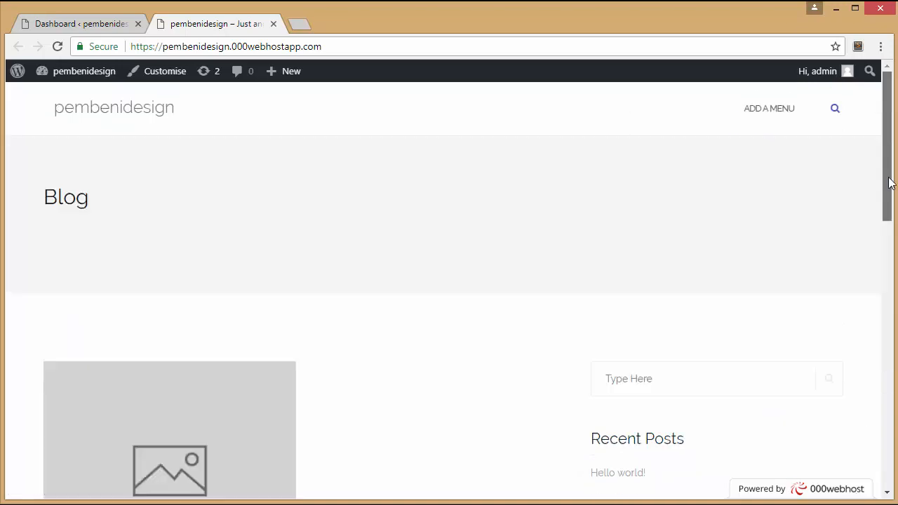
scroll(771, 421, "down", 3)
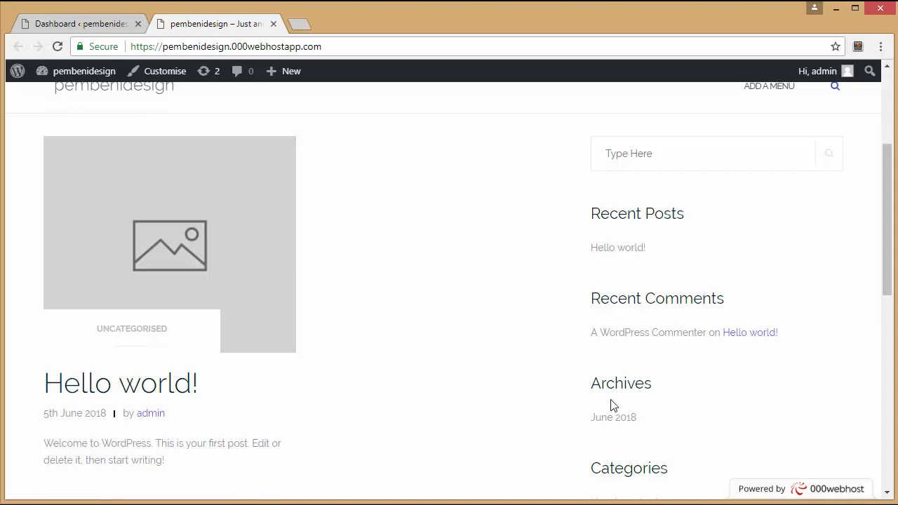
scroll(612, 403, "up", 3)
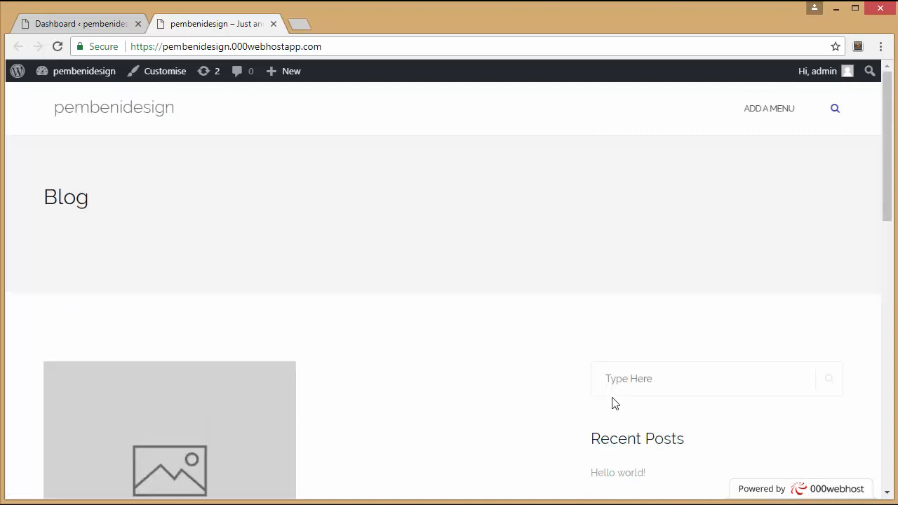
left_click(85, 24)
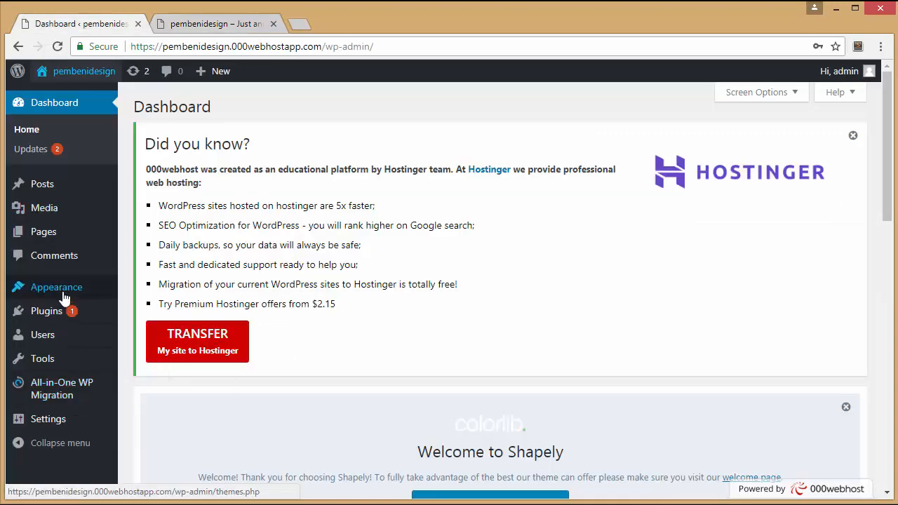
mouse_move(64, 293)
left_click(100, 295)
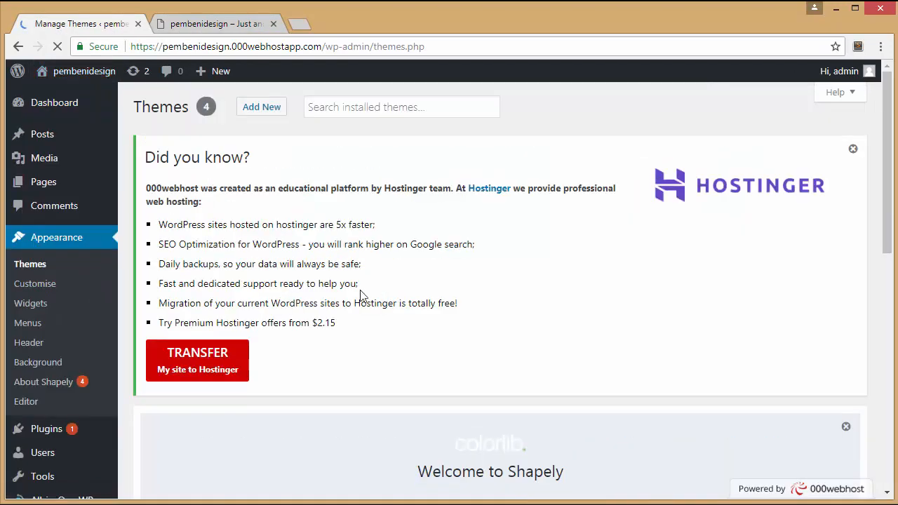
left_click(853, 149)
scroll(748, 281, "down", 2)
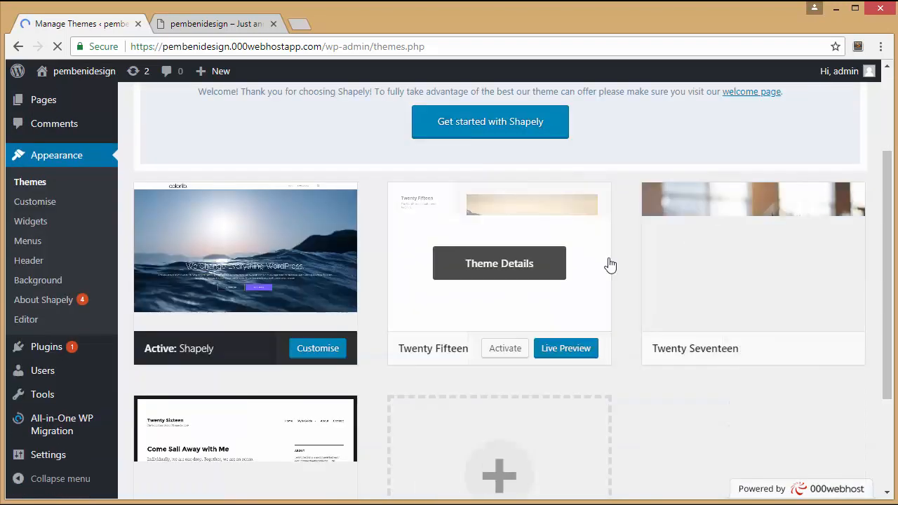
scroll(627, 225, "down", 2)
scroll(610, 266, "up", 1)
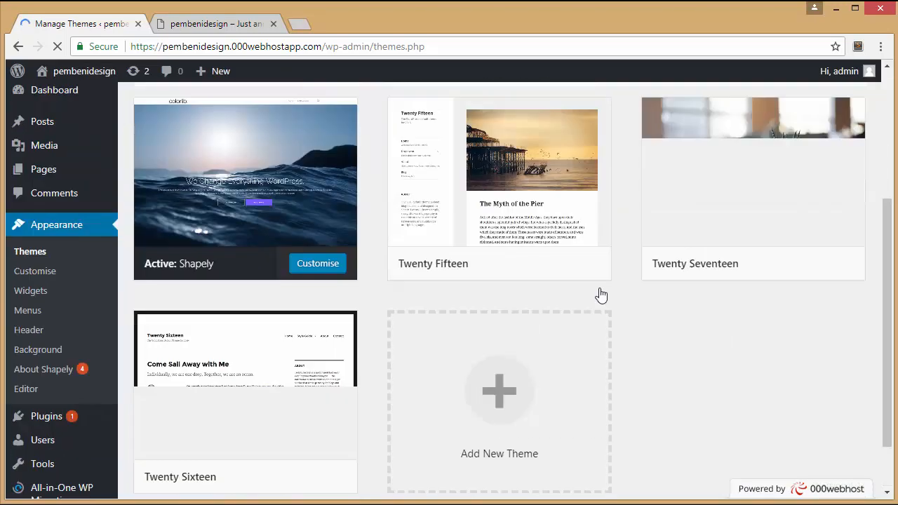
Open the page for adding a new theme and dismiss its Hostinger and Welcome to Shapely notices.
left_click(502, 397)
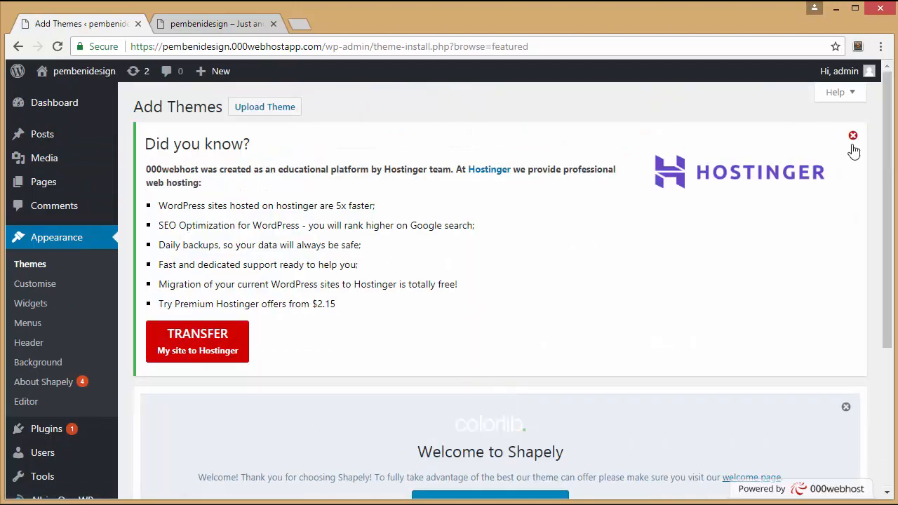
left_click(854, 138)
scroll(747, 235, "down", 3)
scroll(725, 248, "up", 2)
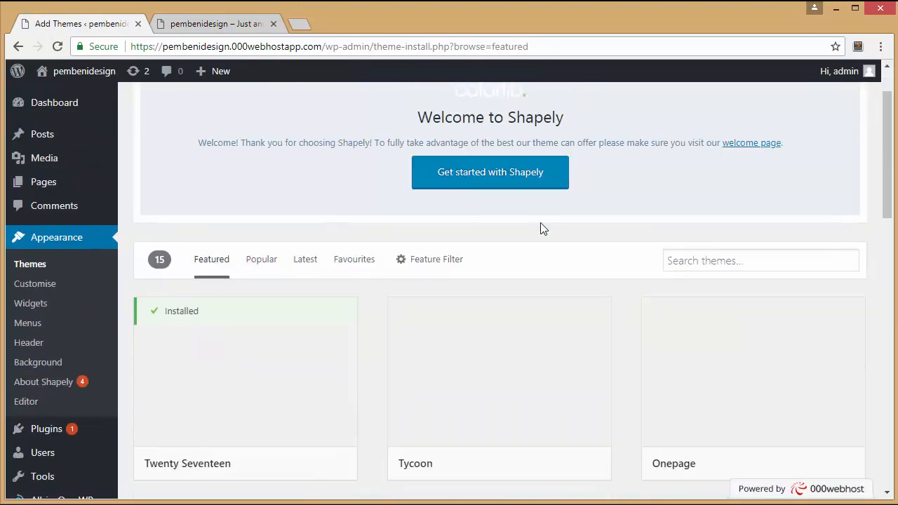
scroll(534, 225, "up", 1)
left_click(848, 145)
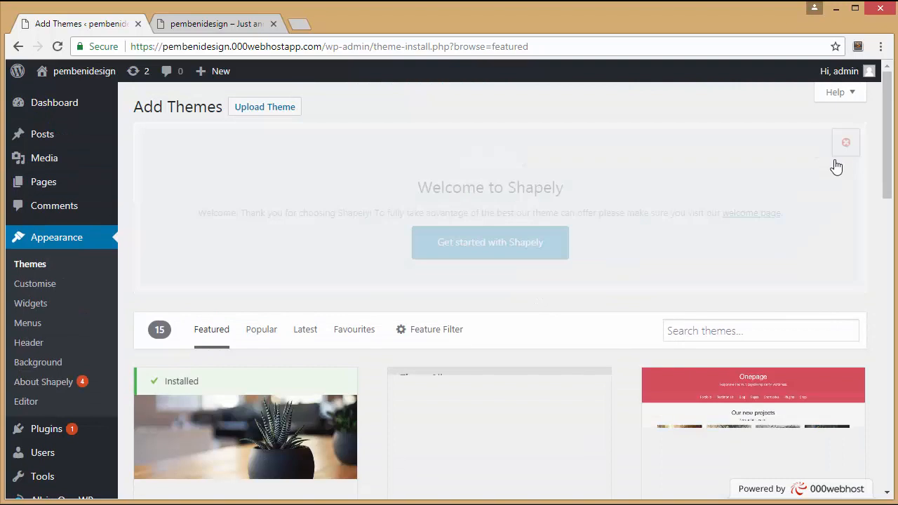
Search the theme directory for "i-max" and install the i-max theme.
left_click(695, 146)
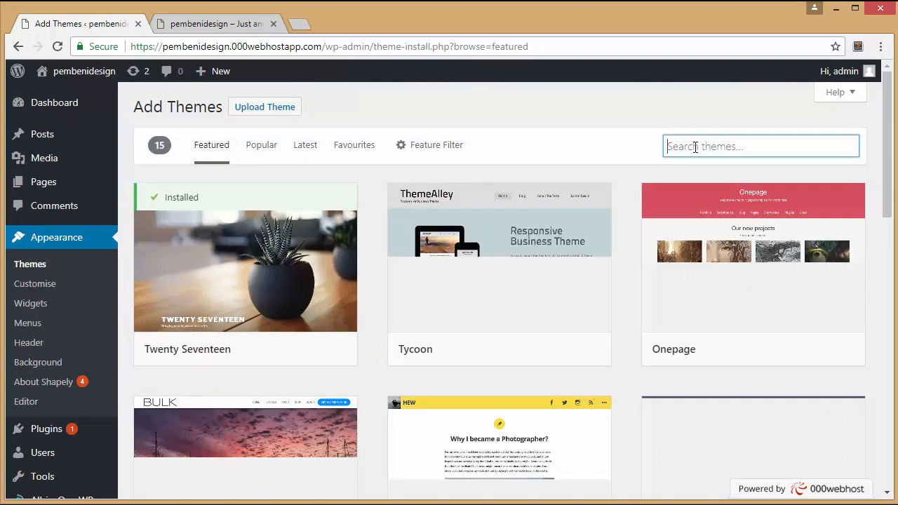
type("i-max")
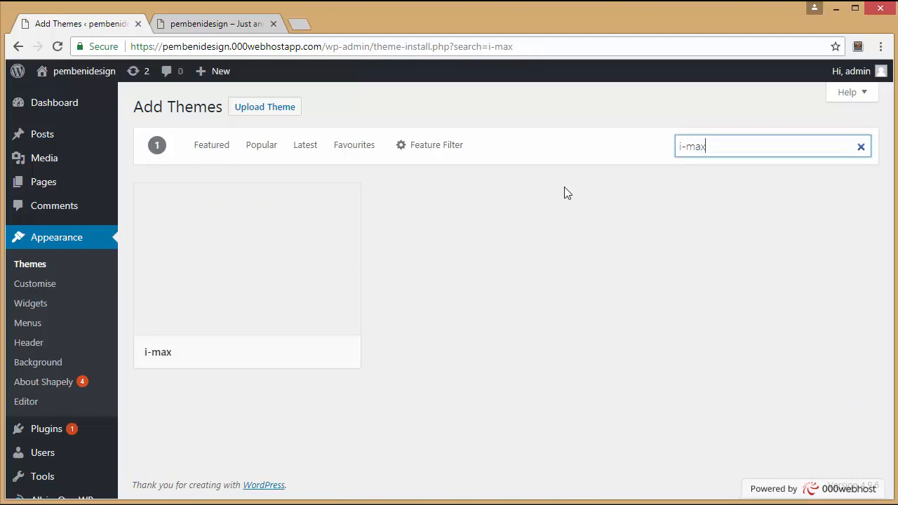
left_click(278, 354)
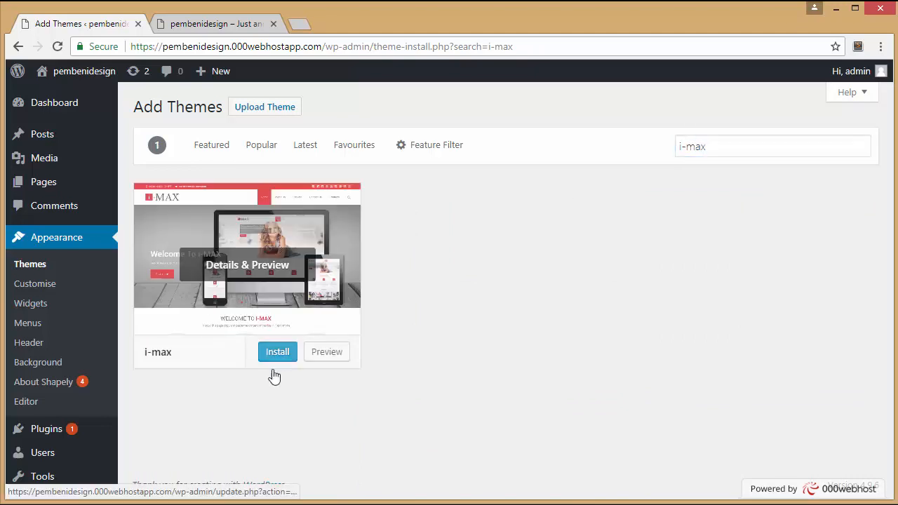
left_click(278, 357)
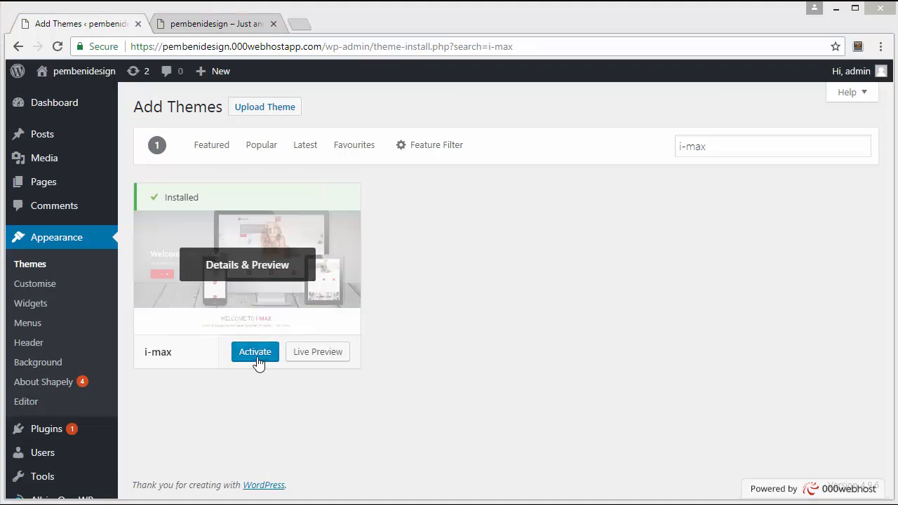
Activate the installed i-max theme on the site.
left_click(255, 352)
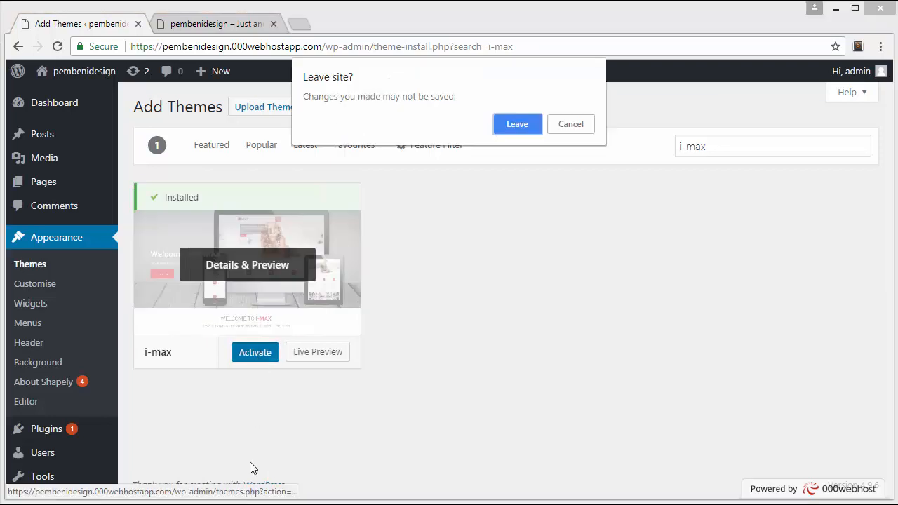
left_click(571, 133)
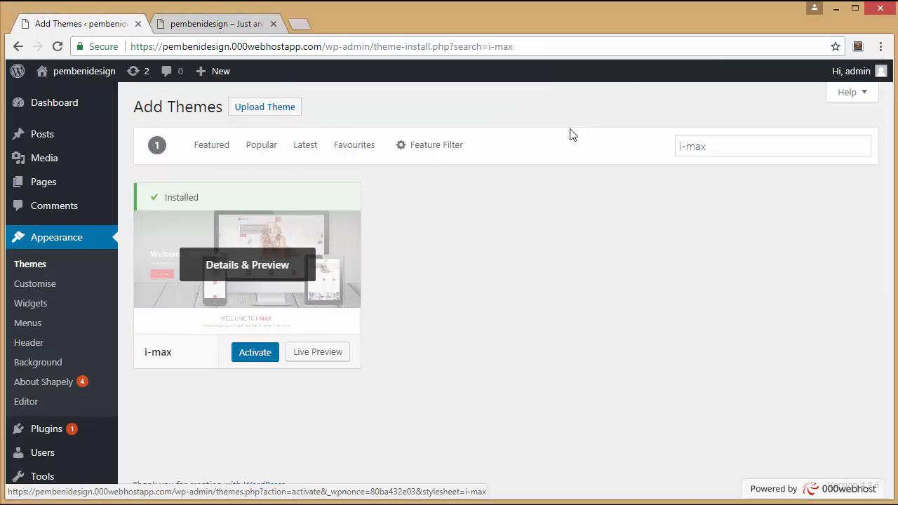
left_click(261, 352)
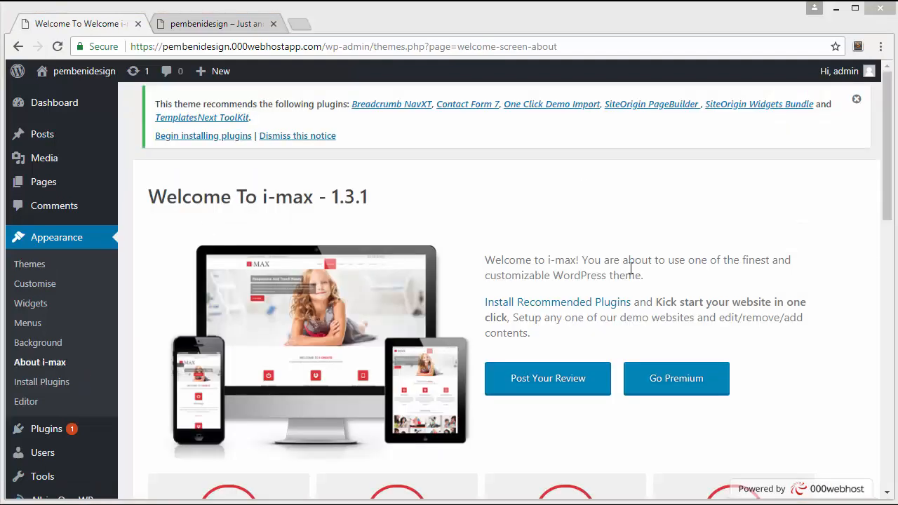
Look over the i-max welcome page and open the installer for the theme's recommended plugins.
left_click_drag(887, 158, 888, 188)
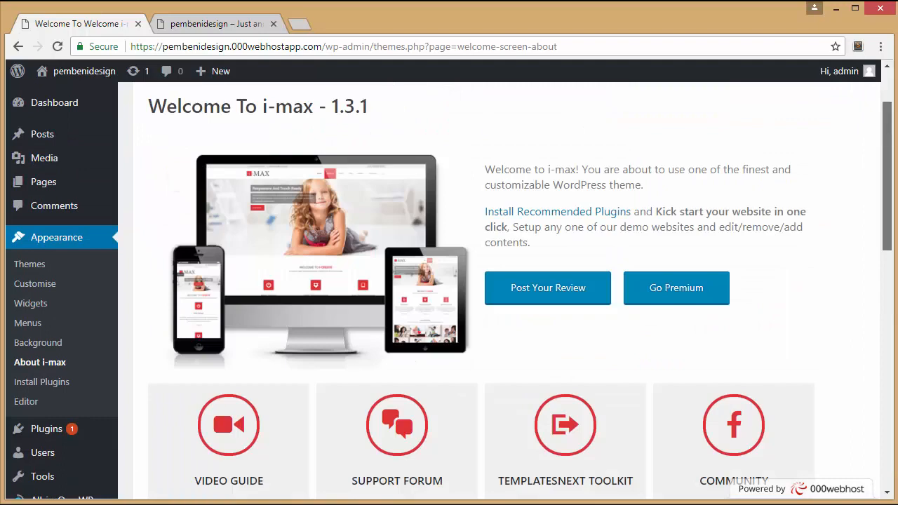
scroll(448, 293, "down", 1)
scroll(894, 181, "up", 1)
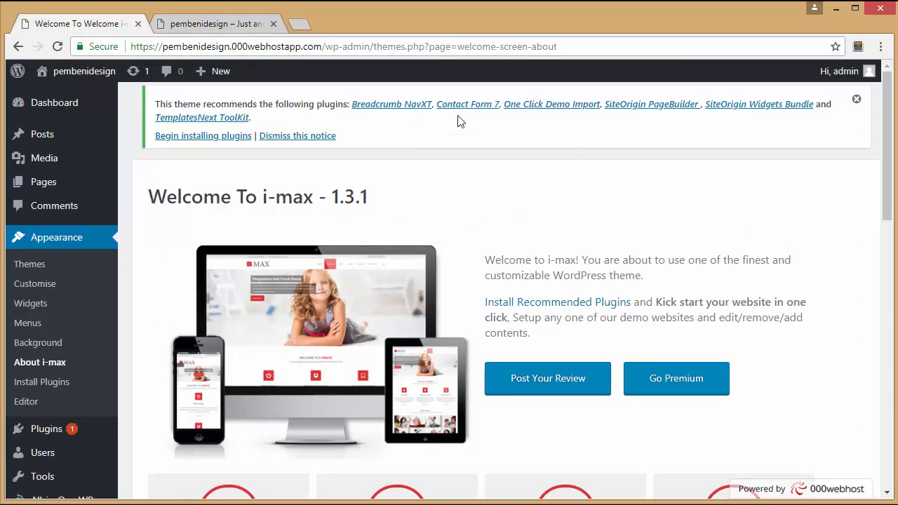
left_click(188, 138)
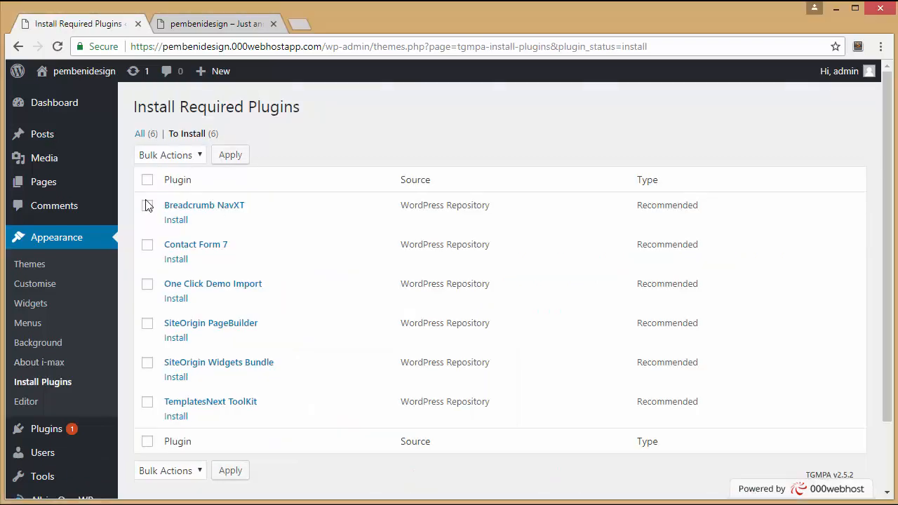
Install the Breadcrumb NavXT, Contact Form 7 and TemplatesNext ToolKit plugins together as a bulk action.
left_click(148, 204)
left_click(147, 244)
left_click(147, 402)
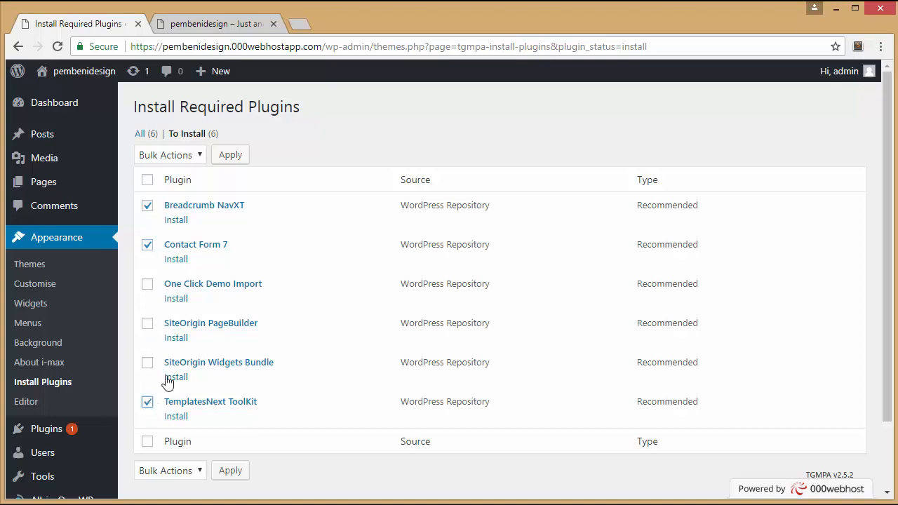
left_click(163, 473)
left_click(176, 499)
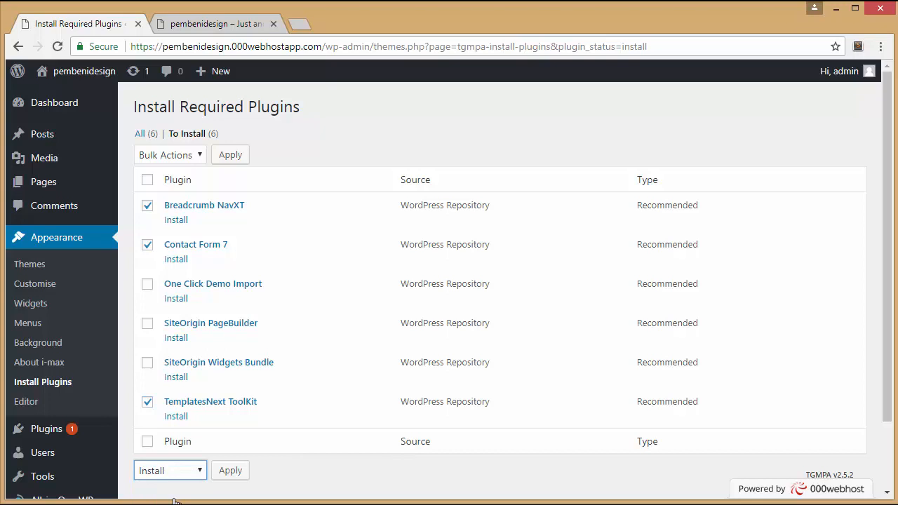
left_click(230, 471)
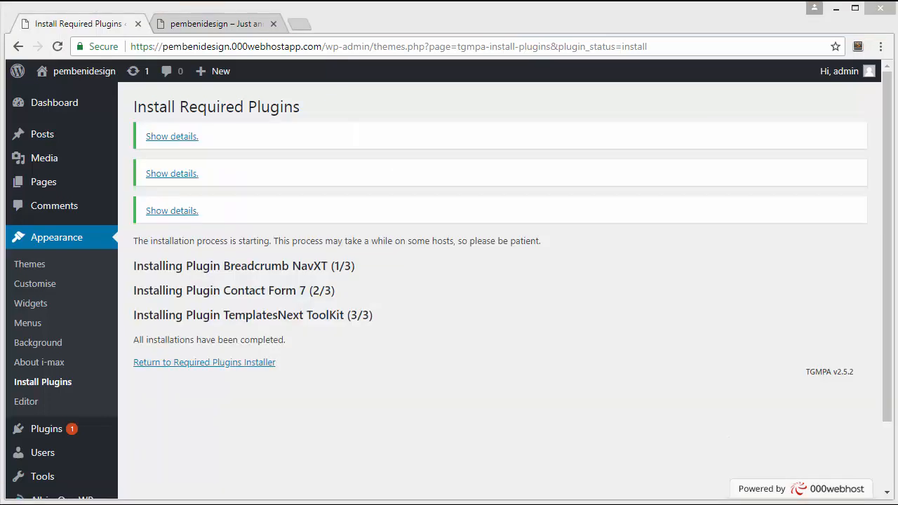
Return to the required plugins list and bulk-activate Breadcrumb NavXT, Contact Form 7 and TemplatesNext ToolKit.
left_click(215, 365)
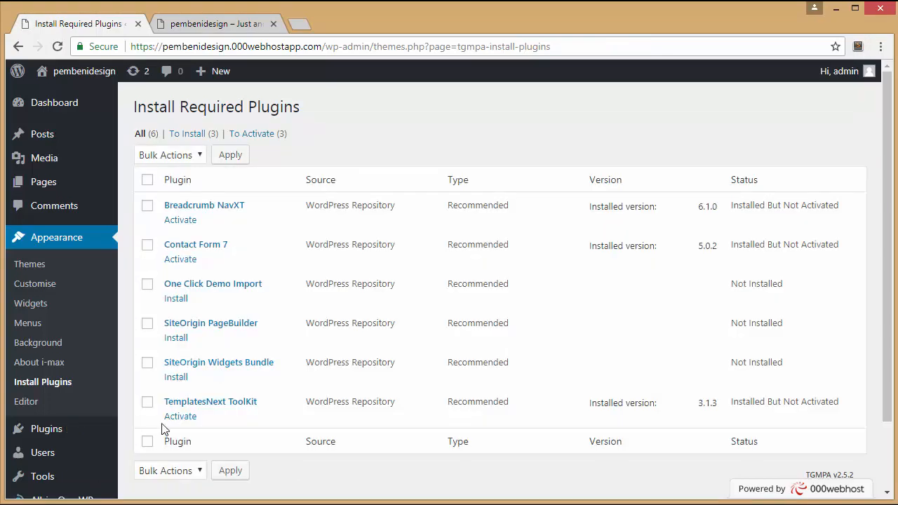
left_click(147, 401)
left_click(147, 206)
left_click(147, 245)
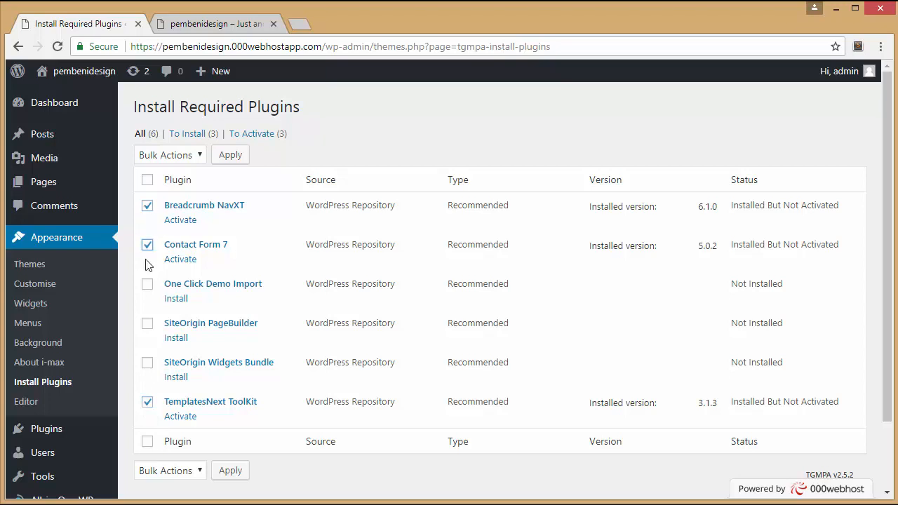
left_click(171, 155)
left_click(172, 212)
left_click(229, 160)
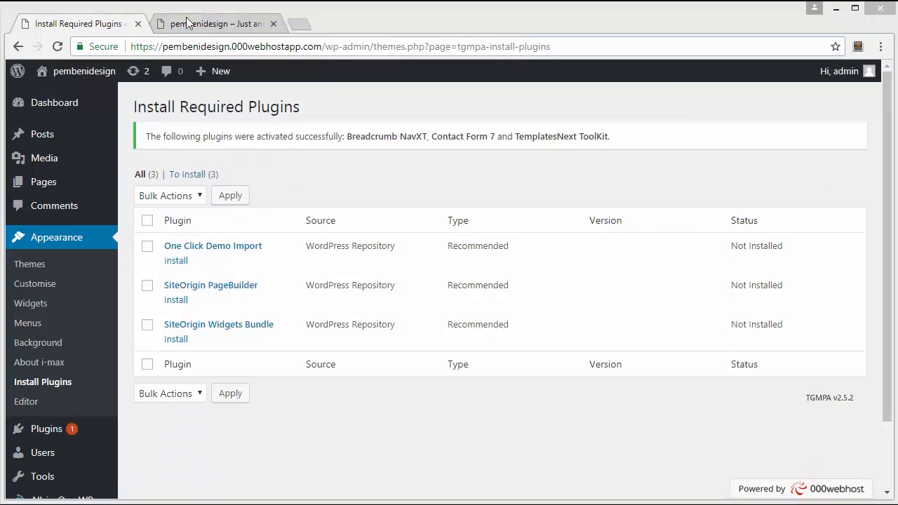
Reload the live pembenidesign site and examine the home page in the i-max theme from header to footer.
left_click(186, 21)
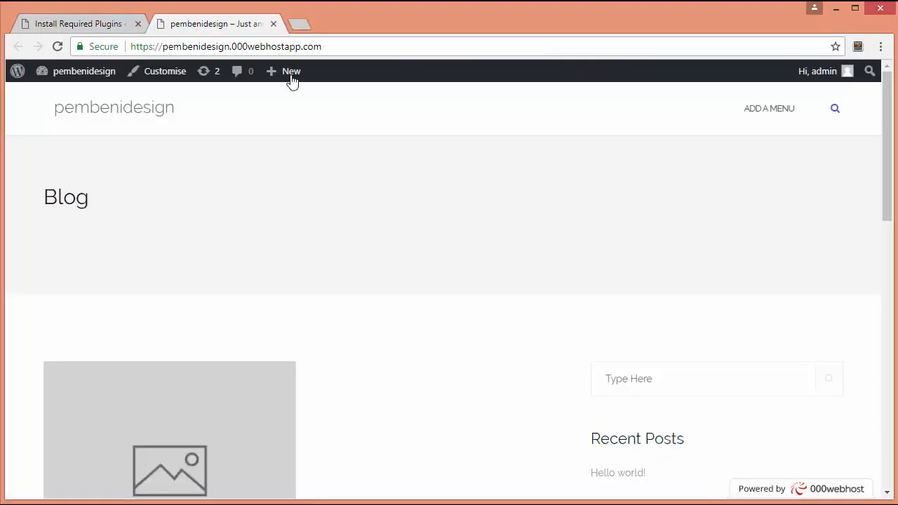
left_click(58, 47)
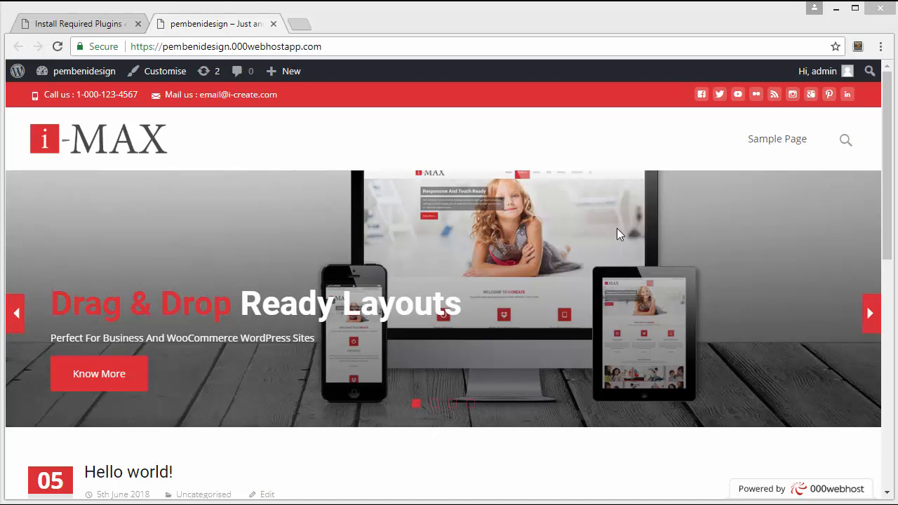
left_click(552, 129)
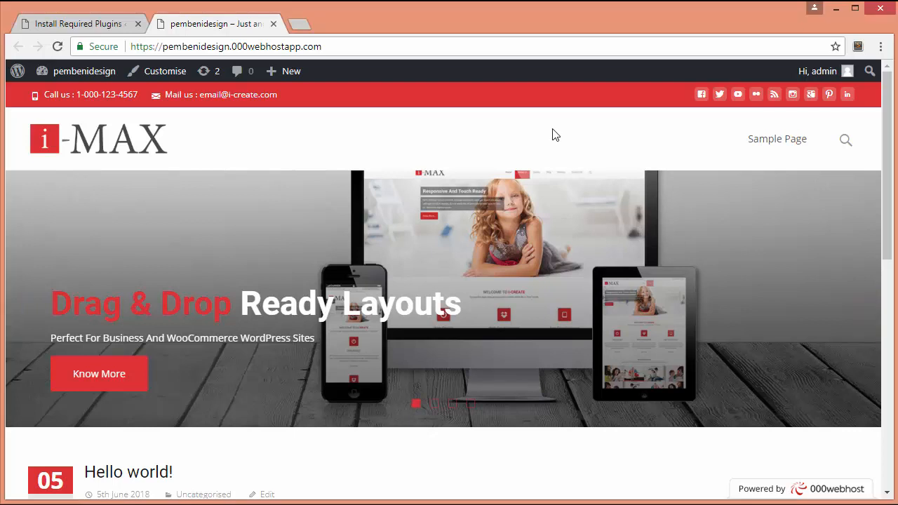
scroll(554, 163, "down", 8)
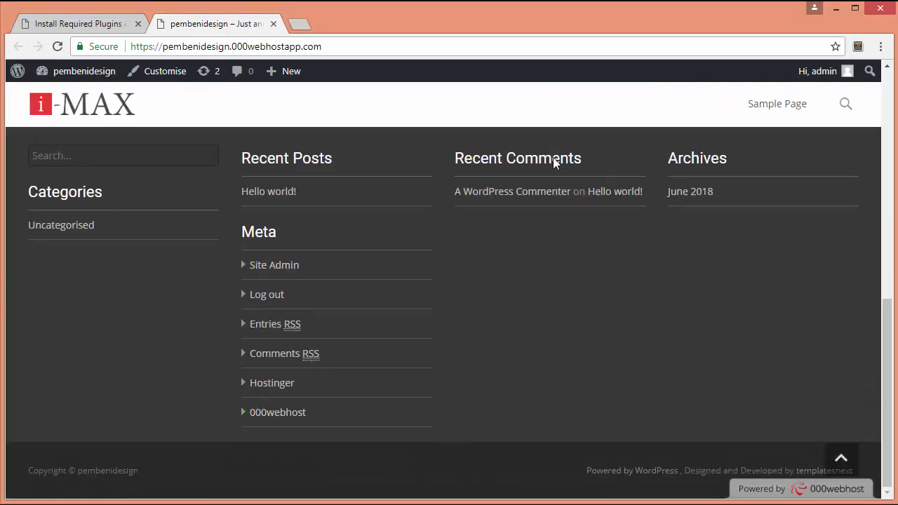
scroll(554, 163, "up", 4)
scroll(554, 162, "up", 4)
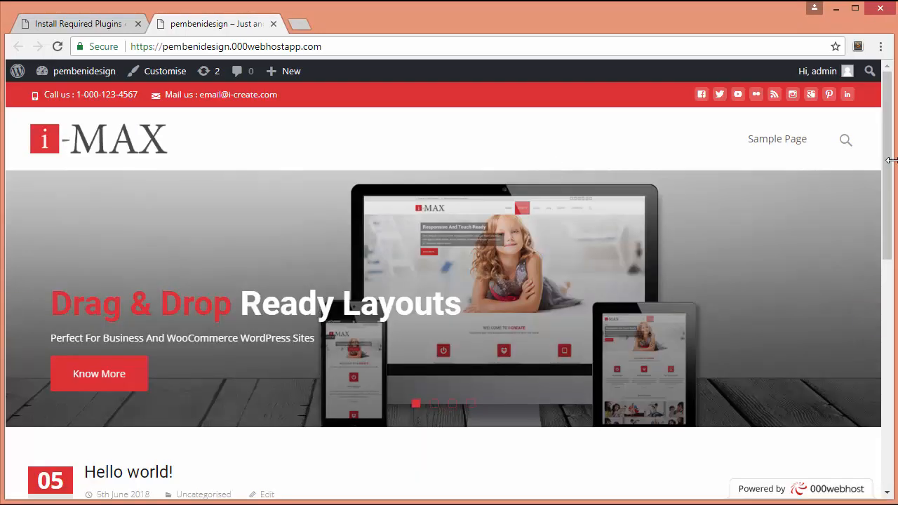
scroll(892, 228, "down", 1)
scroll(892, 228, "down", 10)
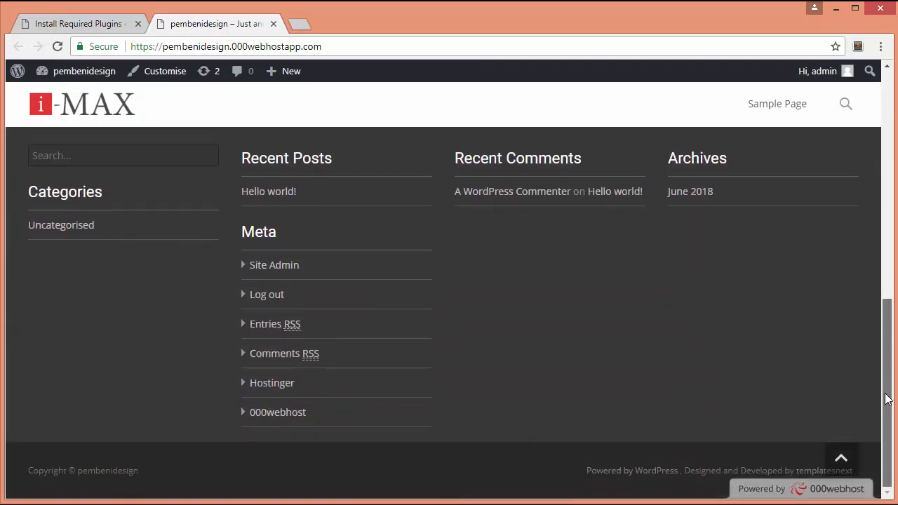
left_click_drag(887, 386, 881, 140)
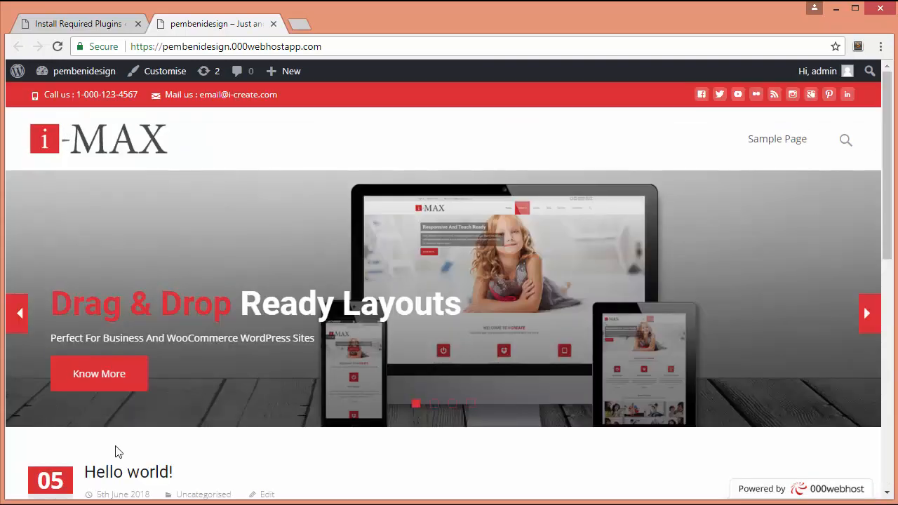